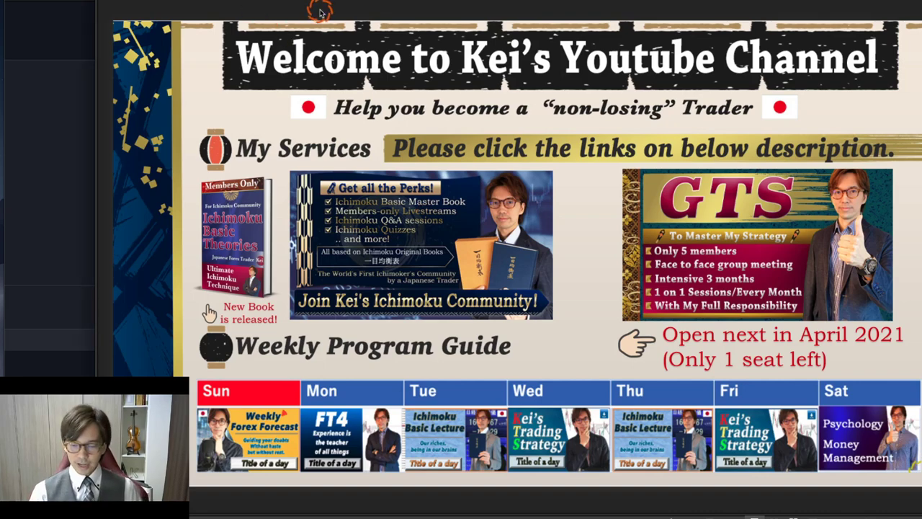
Switch from the welcome slide to the TradingView profile page and highlight the profile name in its header.
key("Right")
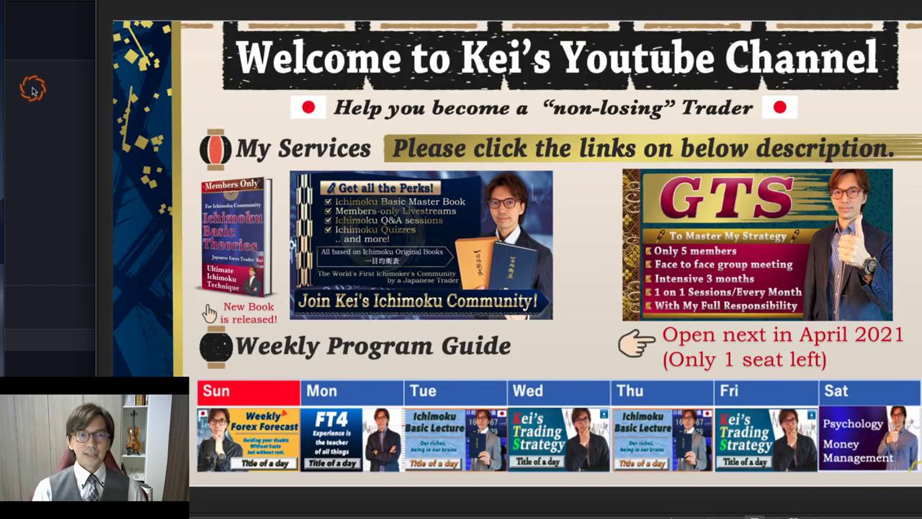
left_click(37, 65)
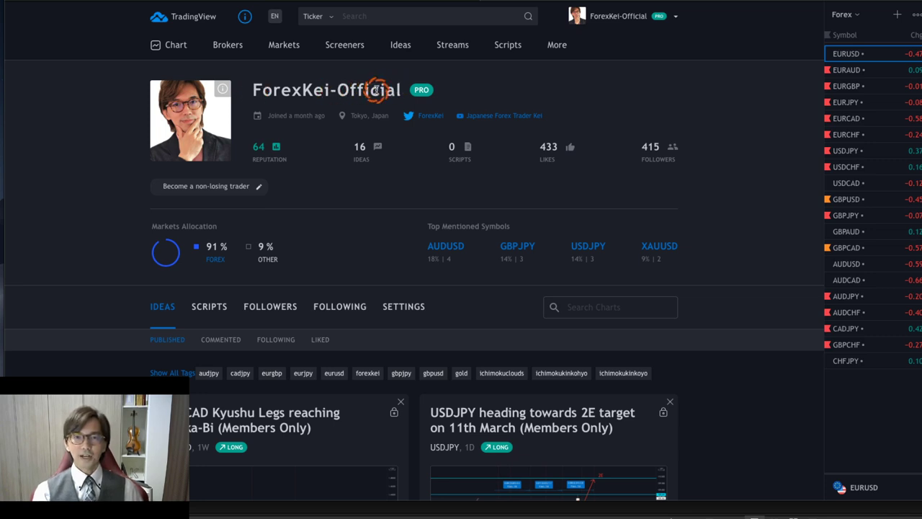
left_click_drag(400, 89, 261, 90)
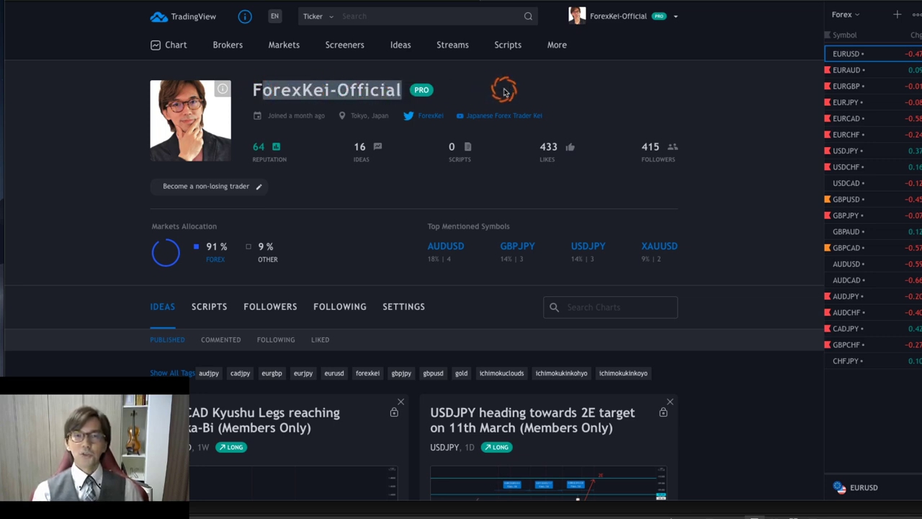
left_click(504, 90)
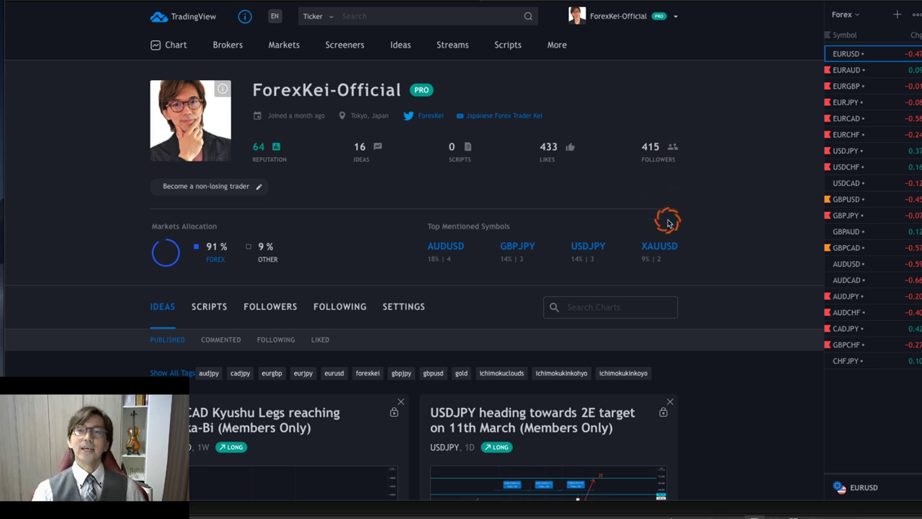
Open the published idea "EURUSD P Wave Range in Daily by Ichimoku" and compress its chart's price scale to show more of the cloud.
scroll(696, 288, "down", 7)
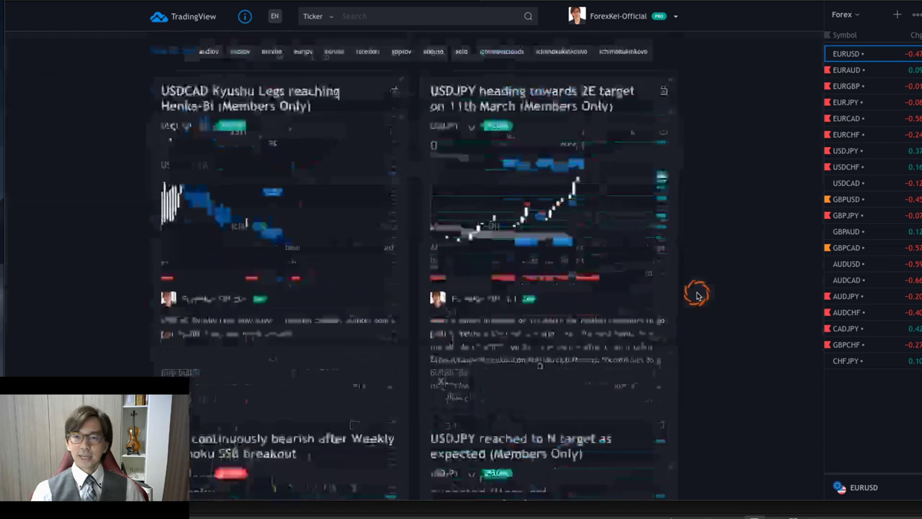
scroll(696, 292, "down", 2)
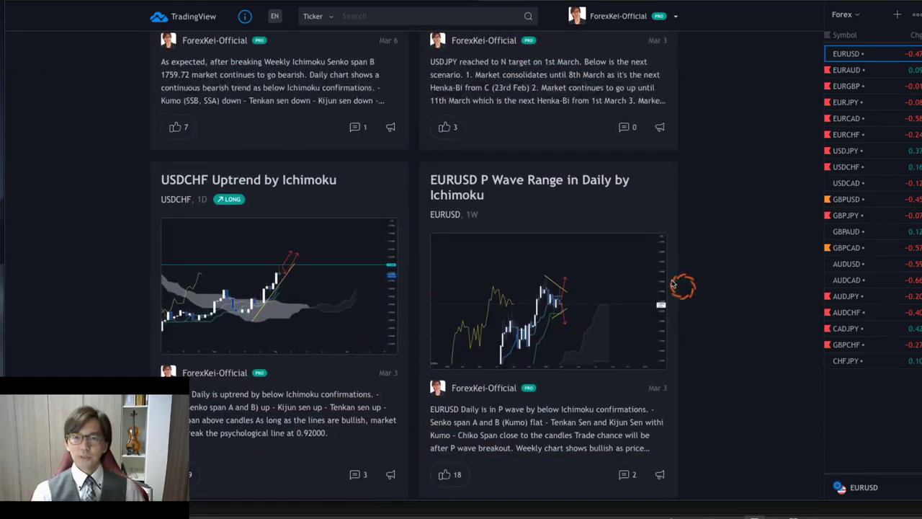
left_click(449, 188)
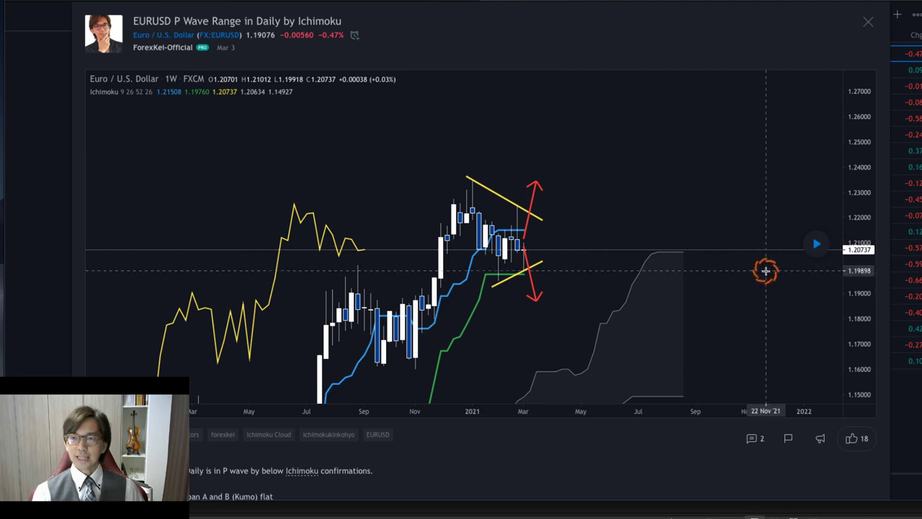
left_click_drag(845, 154, 854, 210)
left_click_drag(723, 226, 711, 203)
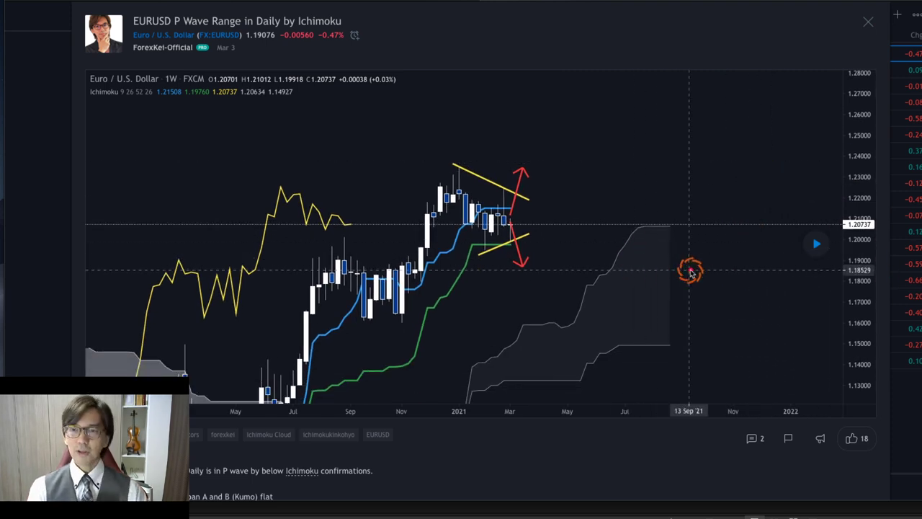
Mark the flat Senko spans and Kijun Sen with red arrows, circle the end of the Chiko Span, and clear the markings.
left_click_drag(619, 367, 692, 366)
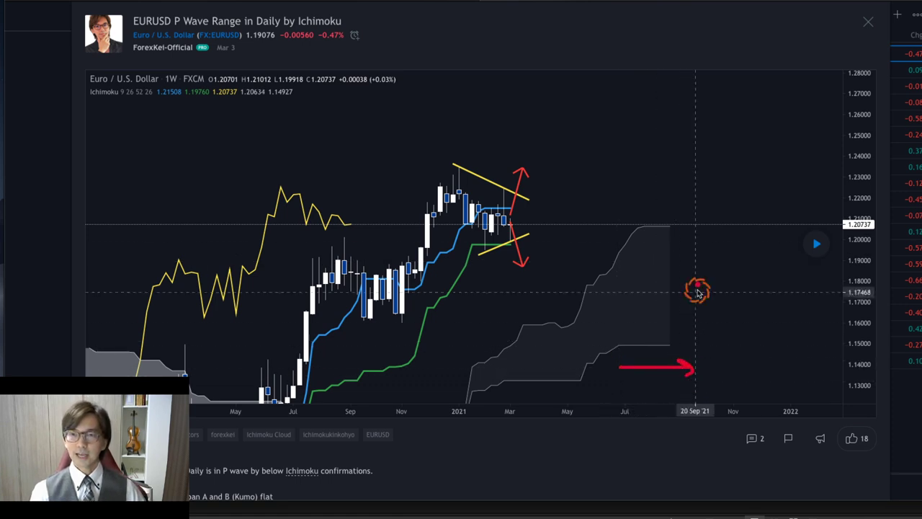
mouse_move(640, 210)
left_mouse_down()
mouse_move(695, 204)
mouse_move(717, 216)
left_mouse_up()
mouse_move(452, 253)
left_mouse_down()
mouse_move(486, 251)
mouse_move(486, 259)
left_mouse_up()
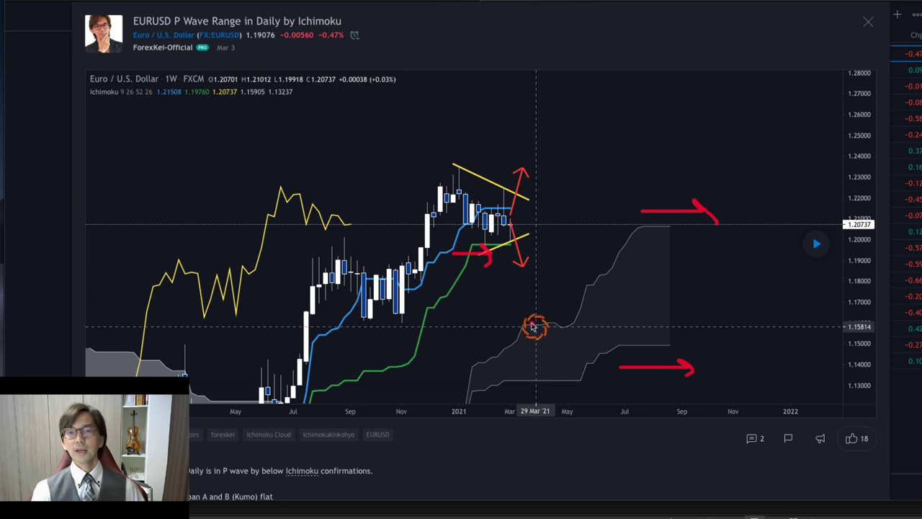
mouse_move(337, 240)
left_mouse_down()
mouse_move(306, 205)
mouse_move(371, 225)
mouse_move(357, 246)
left_mouse_up()
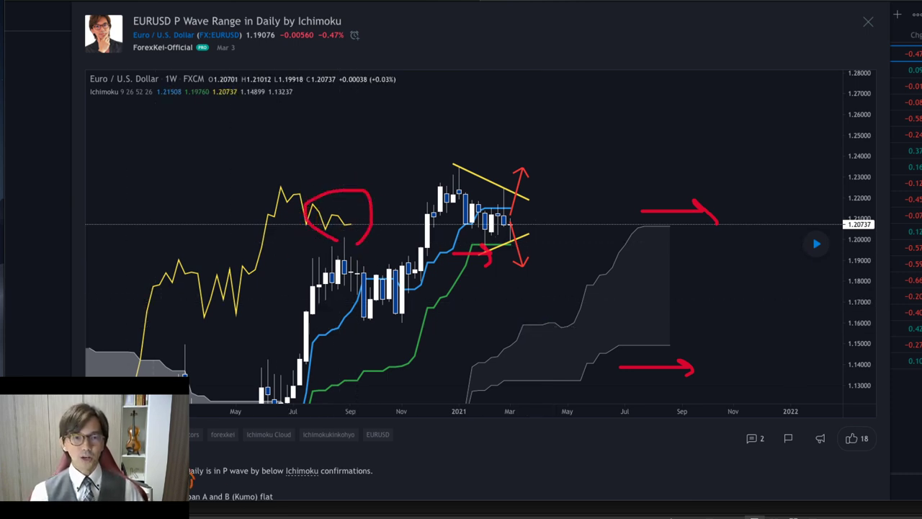
key("Escape")
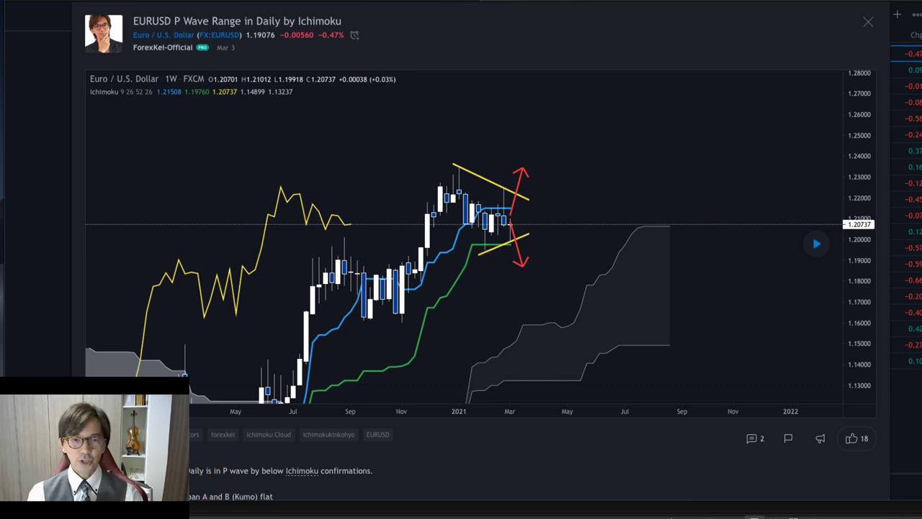
Read the idea's description, play the idea's chart, and enlarge the candles around the triangle.
scroll(475, 288, "down", 3)
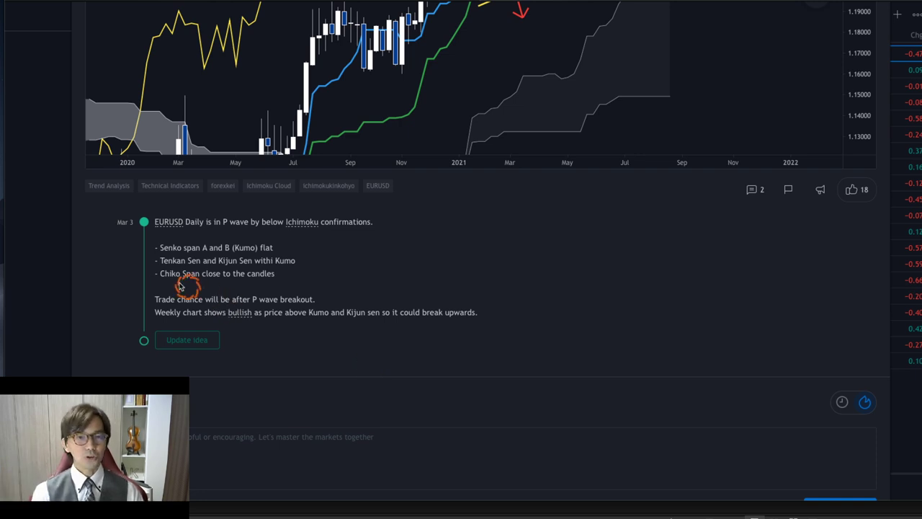
scroll(90, 253, "up", 3)
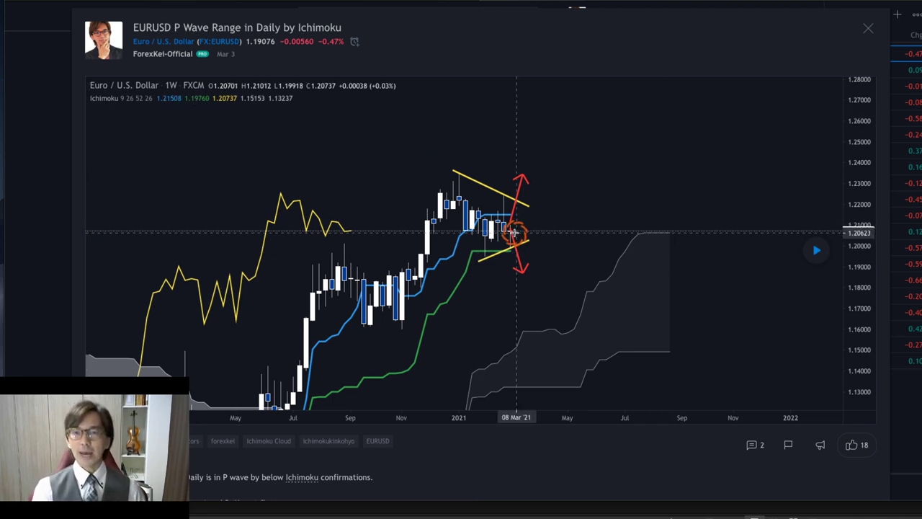
left_click(817, 250)
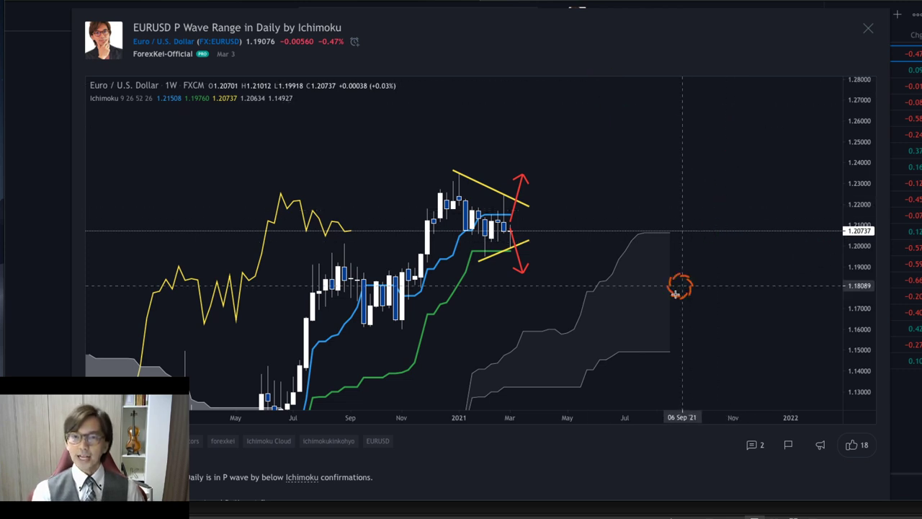
left_click_drag(580, 414, 468, 414)
left_click_drag(572, 204, 828, 169)
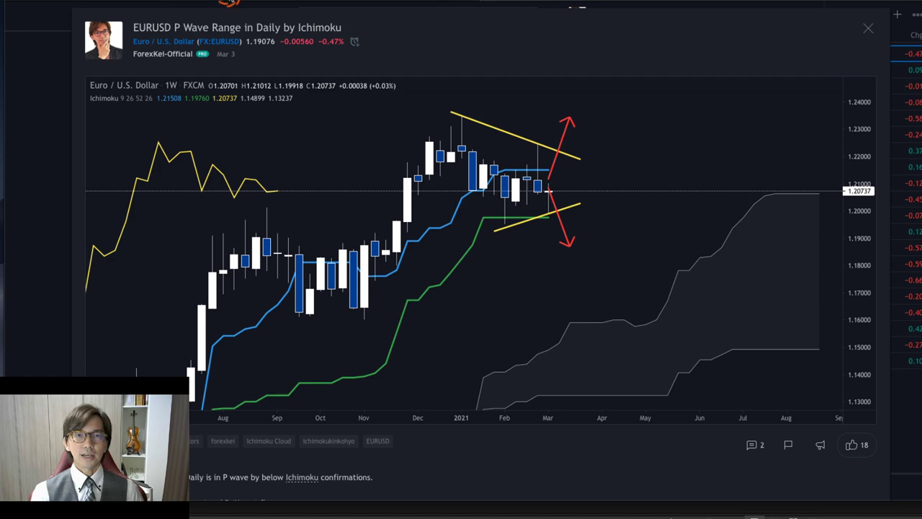
Leave the idea for the live EURUSD chart, set it to the weekly timeframe, and enlarge the triangle breakout area.
key("Escape")
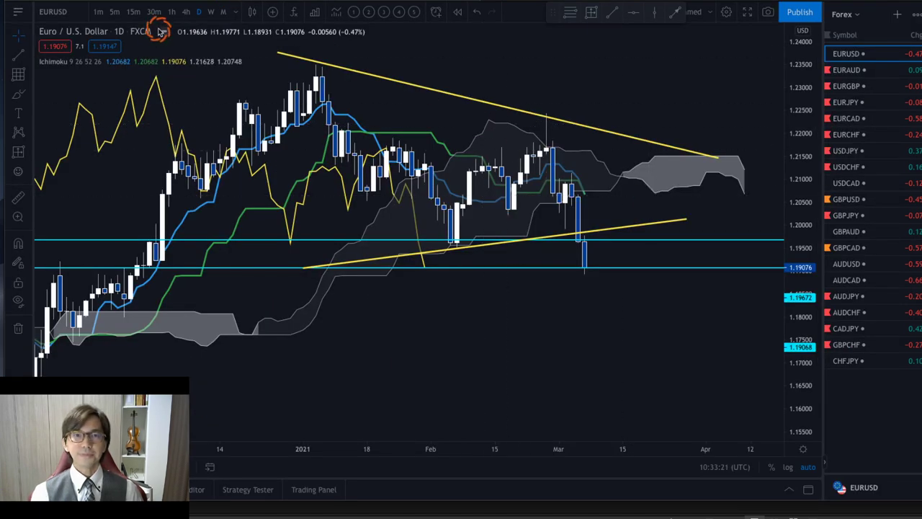
left_click(212, 13)
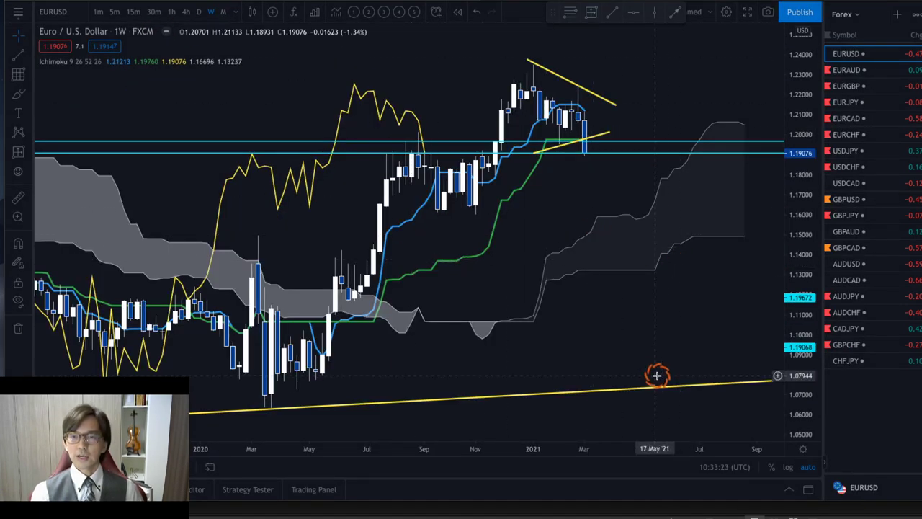
left_click_drag(792, 387, 813, 237)
left_click_drag(683, 288, 637, 409)
left_click_drag(519, 448, 471, 288)
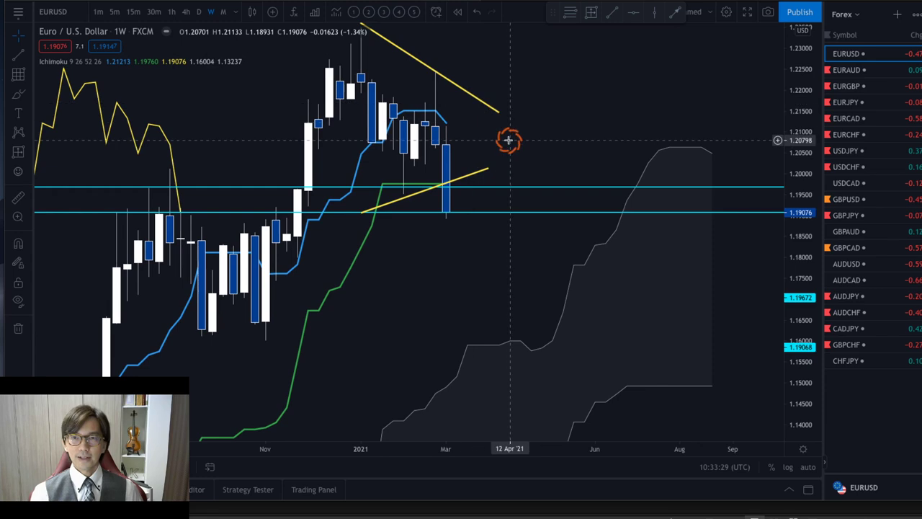
double_click(799, 81)
scroll(656, 121, "left", 2)
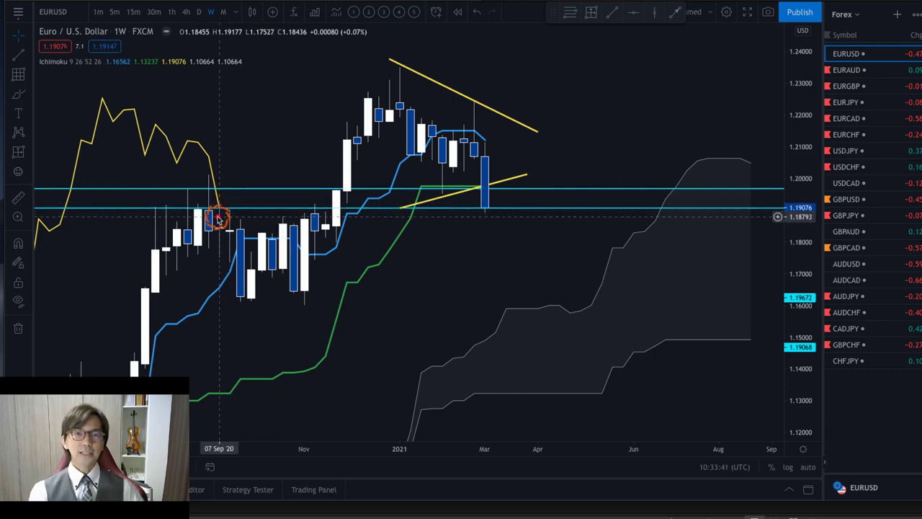
Circle the Chiko Span at the September 2020 candles in red, trace a decline from the latest weekly candle, and clear the markings.
mouse_move(216, 220)
left_mouse_down()
mouse_move(238, 189)
mouse_move(227, 221)
left_mouse_up()
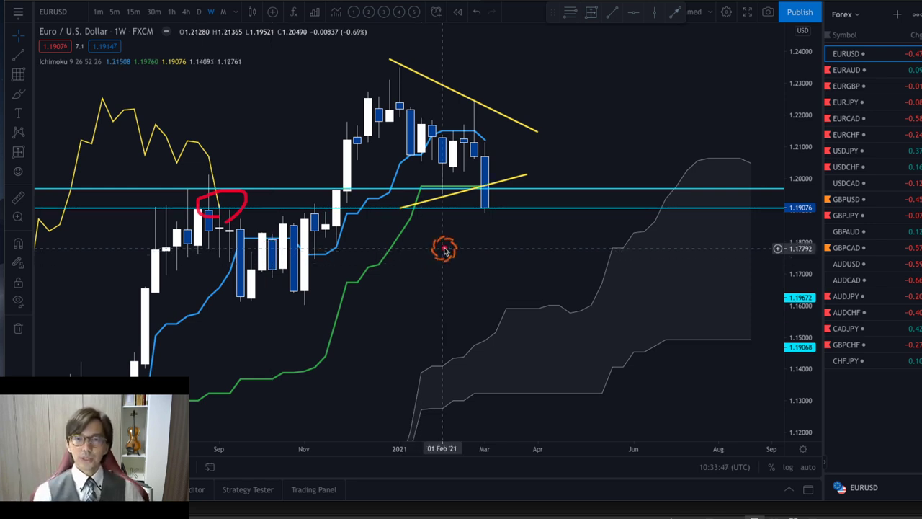
left_click(481, 187)
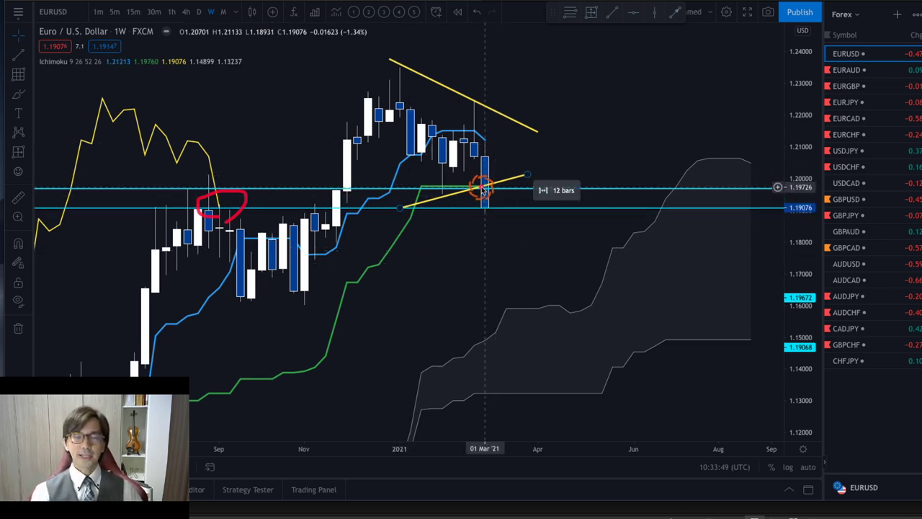
left_click(530, 193)
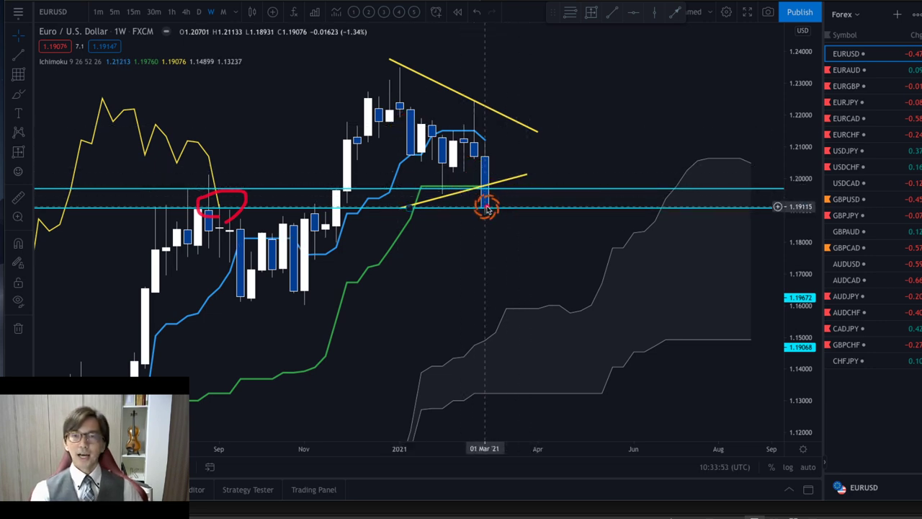
mouse_move(486, 209)
left_mouse_down()
mouse_move(490, 223)
mouse_move(569, 291)
left_mouse_up()
left_click(667, 362)
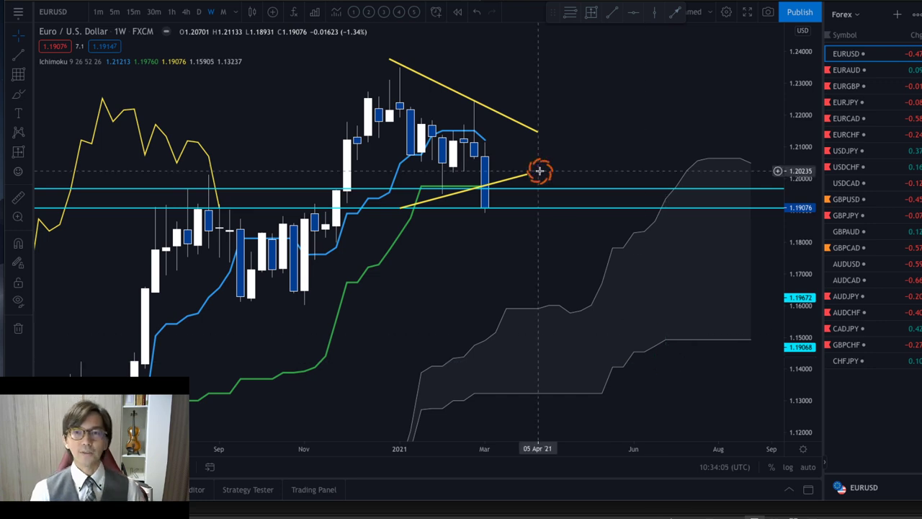
left_click(486, 187)
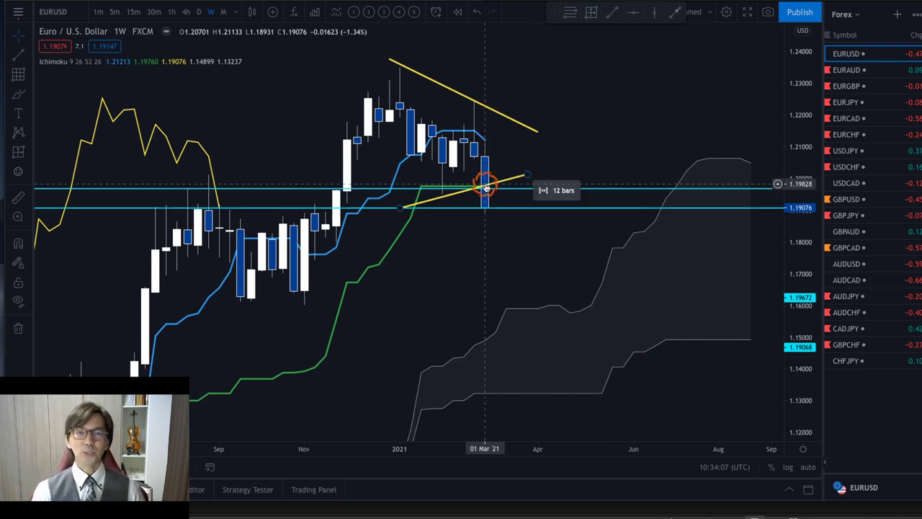
Set the EURUSD chart to the daily timeframe and enlarge the recent candles, the cloud and the broken support line.
left_click(199, 12)
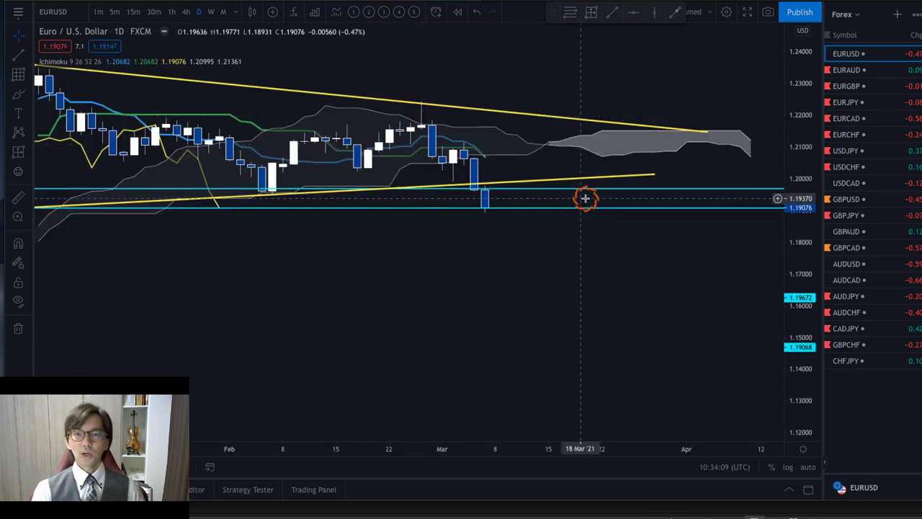
left_click_drag(791, 353, 820, 206)
left_click_drag(768, 154, 694, 296)
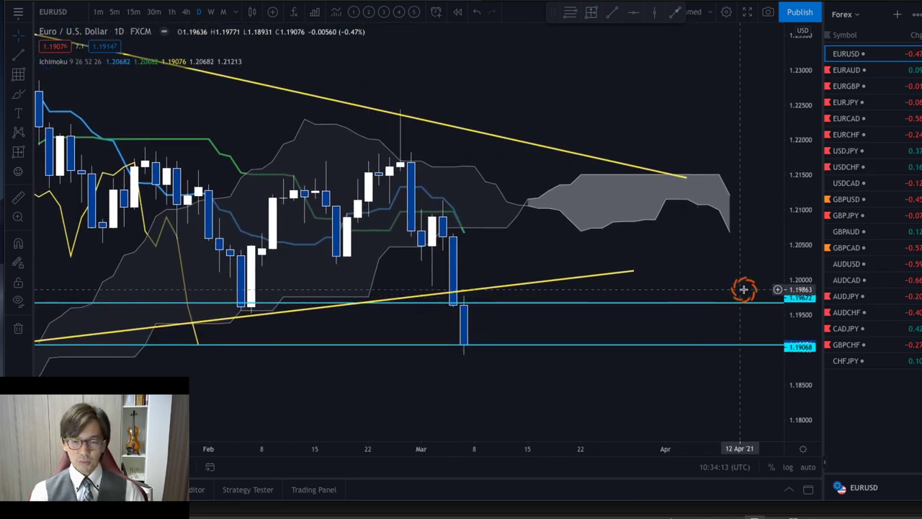
Mark the two falling edges of the daily future cloud with red arrows, labelling the upper one B and the lower one A.
left_click_drag(722, 156, 747, 175)
mouse_move(706, 216)
left_mouse_down()
mouse_move(726, 228)
mouse_move(713, 252)
left_mouse_up()
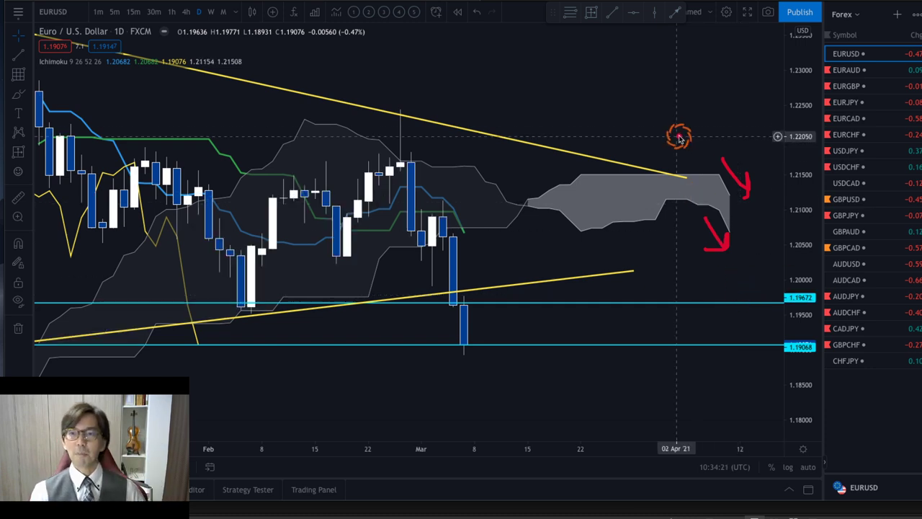
mouse_move(676, 173)
left_mouse_down()
mouse_move(677, 130)
mouse_move(698, 153)
mouse_move(678, 174)
left_mouse_up()
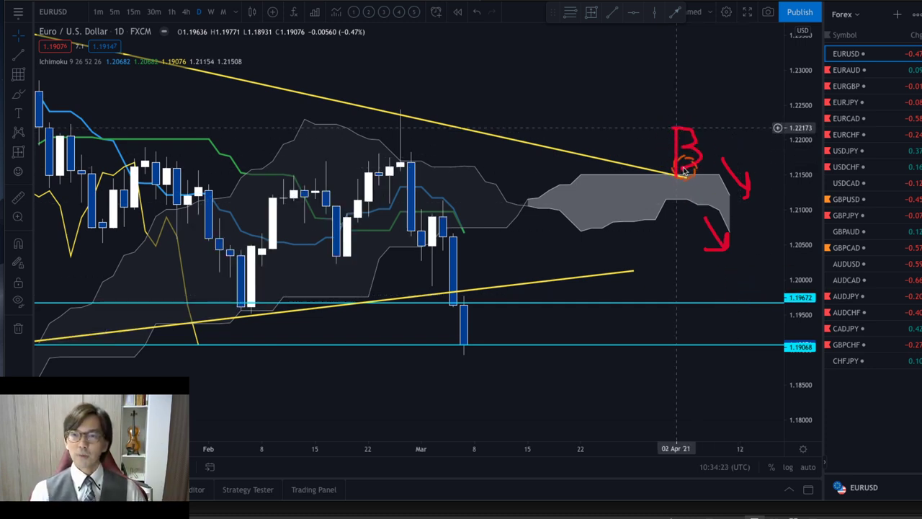
mouse_move(672, 249)
left_mouse_down()
mouse_move(683, 216)
mouse_move(700, 247)
mouse_move(702, 232)
left_mouse_up()
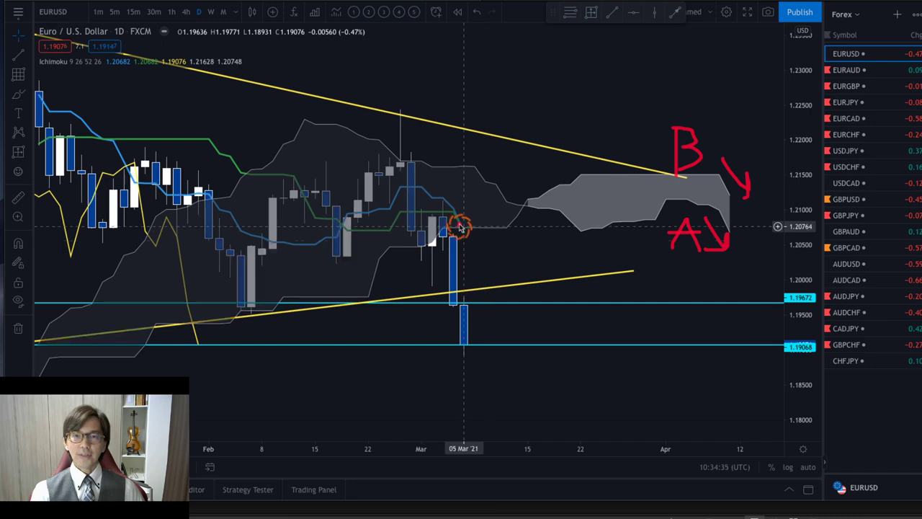
Circle the ends of the Tenkan and Kijun lines and of the Chiko Span in red, and clear all red markings.
mouse_move(469, 257)
left_mouse_down()
mouse_move(453, 201)
mouse_move(474, 249)
left_mouse_up()
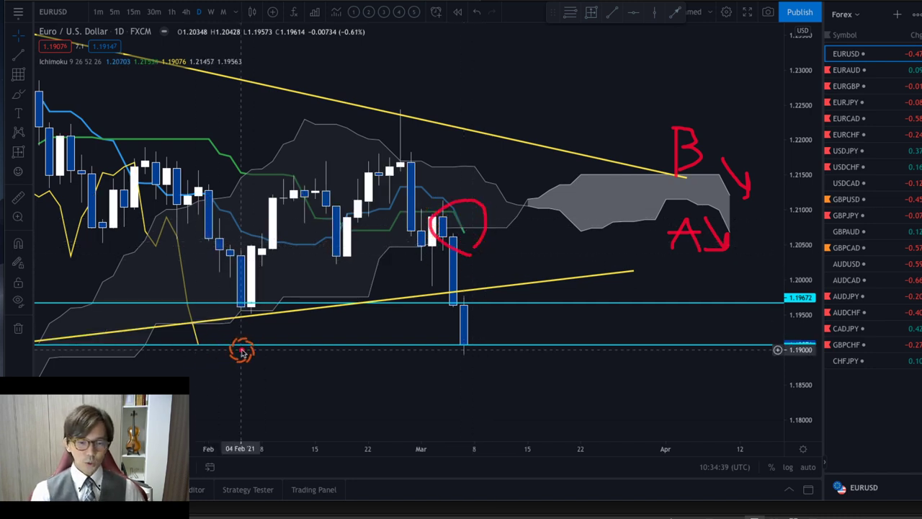
mouse_move(181, 364)
left_mouse_down()
mouse_move(139, 333)
mouse_move(221, 332)
mouse_move(202, 371)
left_mouse_up()
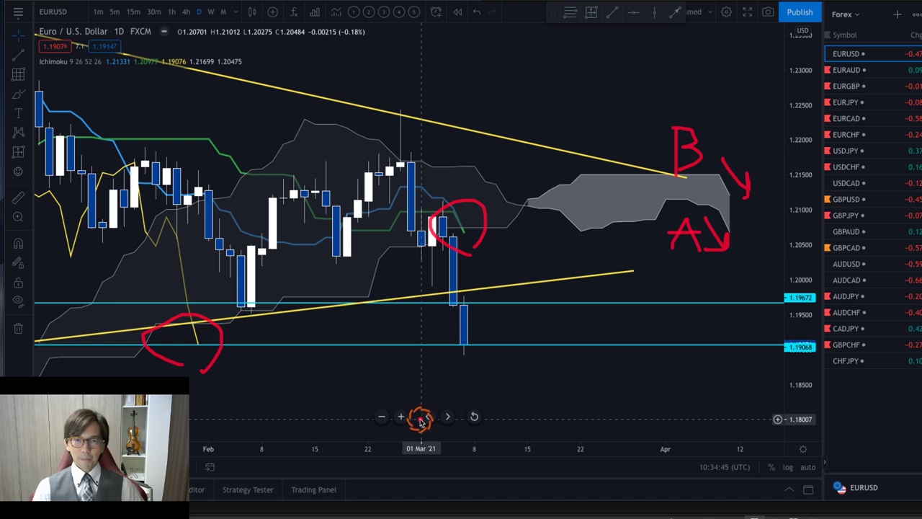
key("Escape")
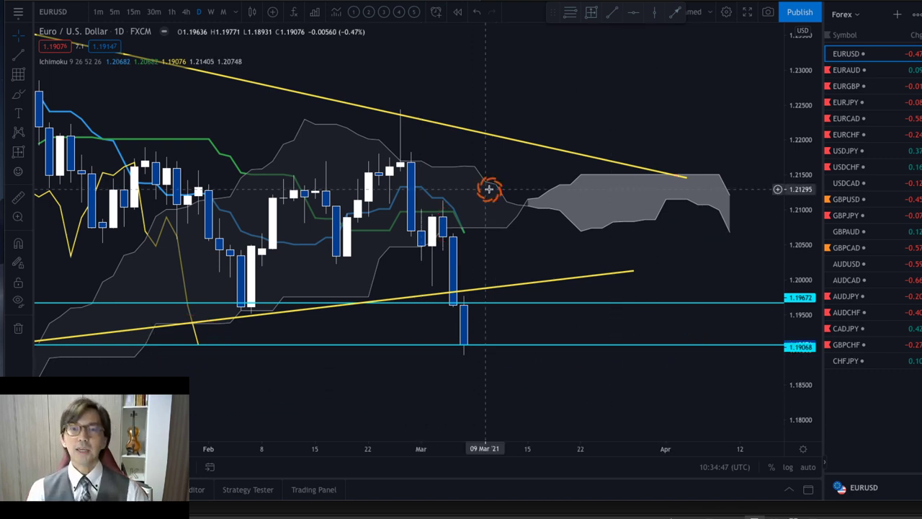
Set the EURUSD chart to the 4-hour timeframe and fit the recent decline and the future cloud in view.
left_click(191, 12)
left_click(547, 145)
left_click_drag(789, 232, 753, 185)
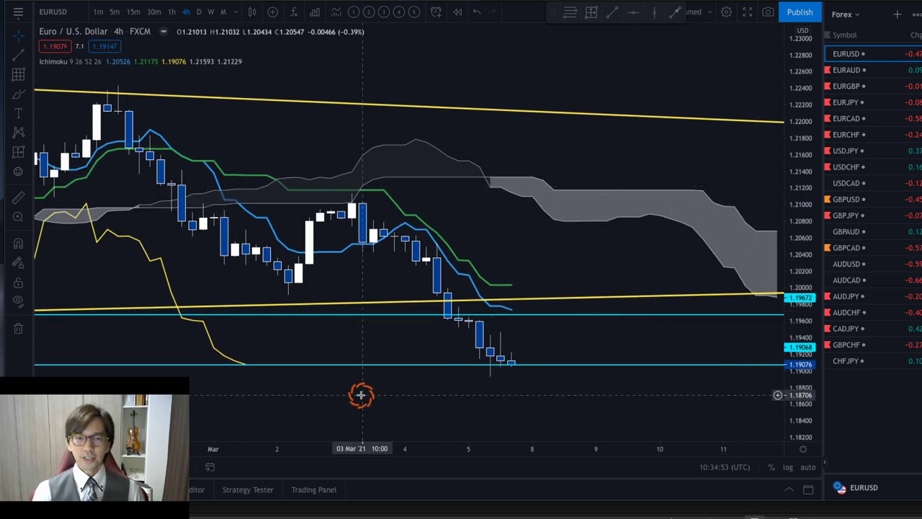
left_click_drag(196, 450, 366, 442)
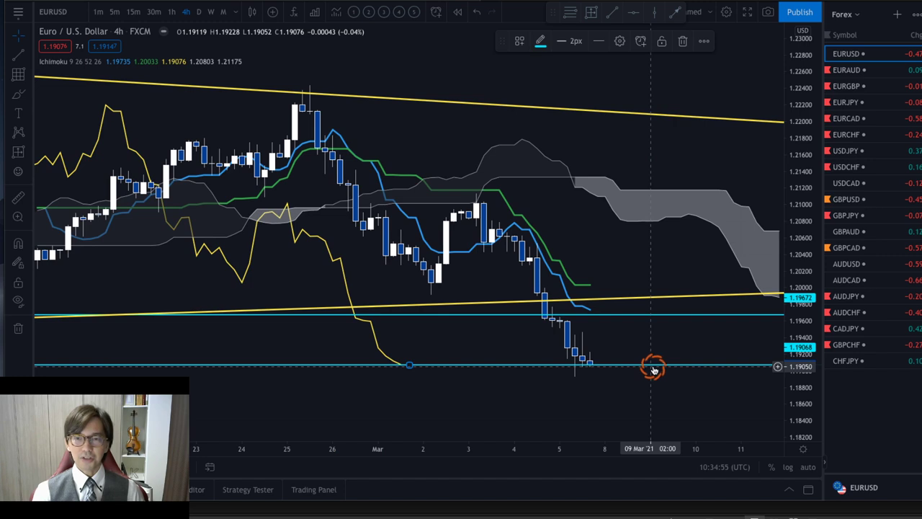
Circle the end of the Chiko Span in red and trace the decline's down, up and down swings with red arrows.
left_click_drag(661, 367, 578, 351)
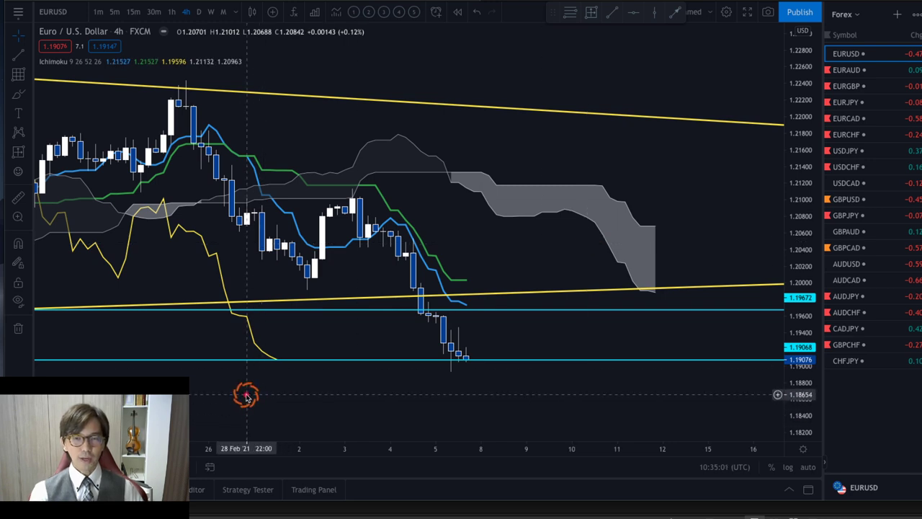
mouse_move(257, 387)
left_mouse_down()
mouse_move(238, 357)
mouse_move(280, 384)
left_mouse_up()
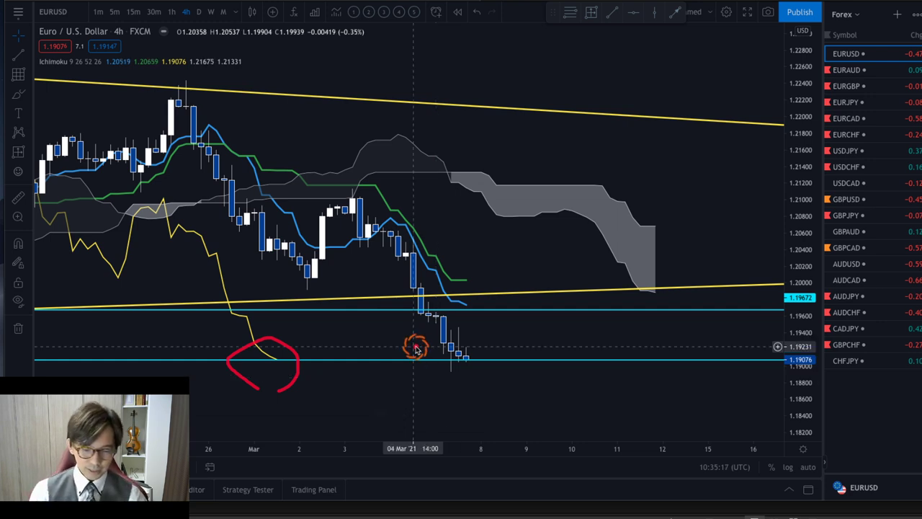
mouse_move(184, 88)
left_mouse_down()
mouse_move(298, 278)
mouse_move(350, 206)
mouse_move(466, 337)
mouse_move(456, 356)
left_mouse_up()
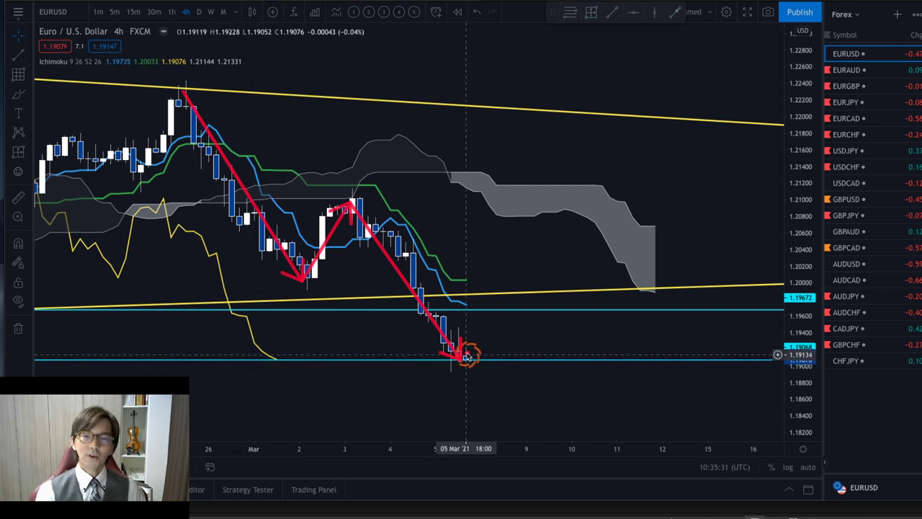
Draw a falling and a rising red arrow from the latest candle, and clear all red markings.
left_click_drag(457, 353, 497, 394)
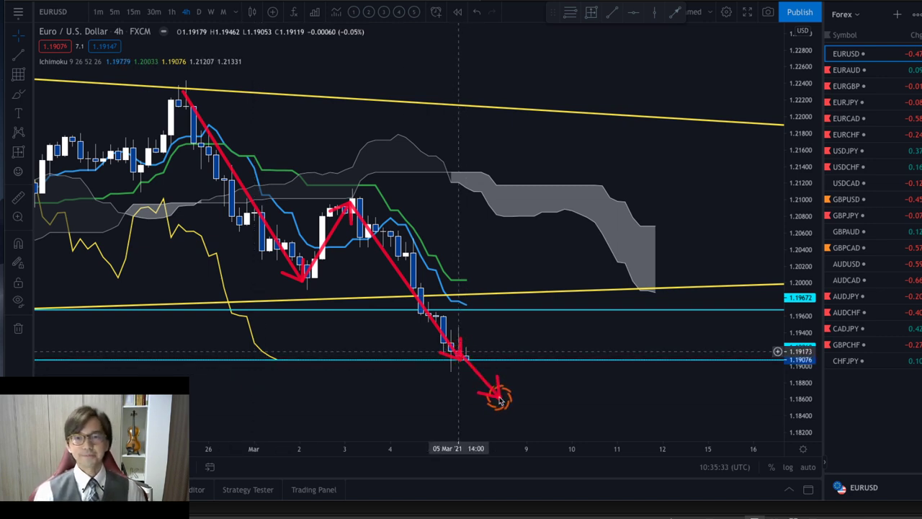
left_click_drag(466, 356, 505, 333)
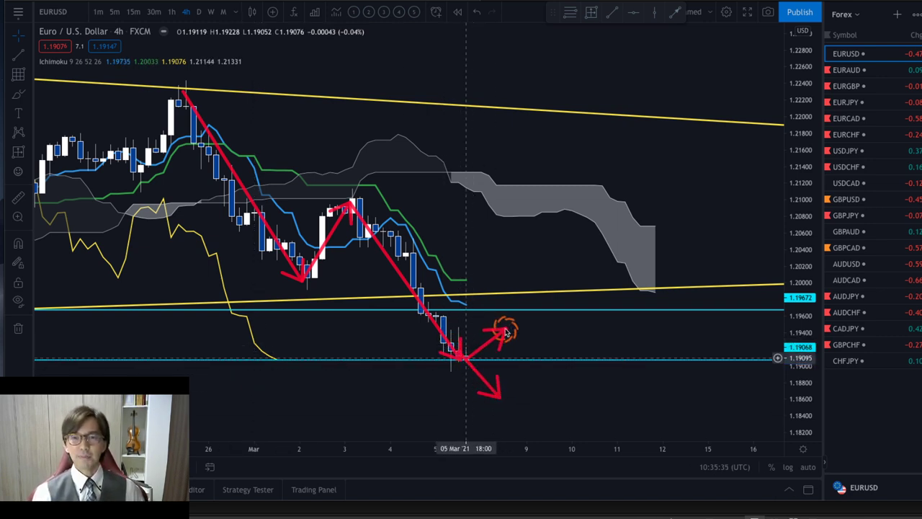
key("Escape")
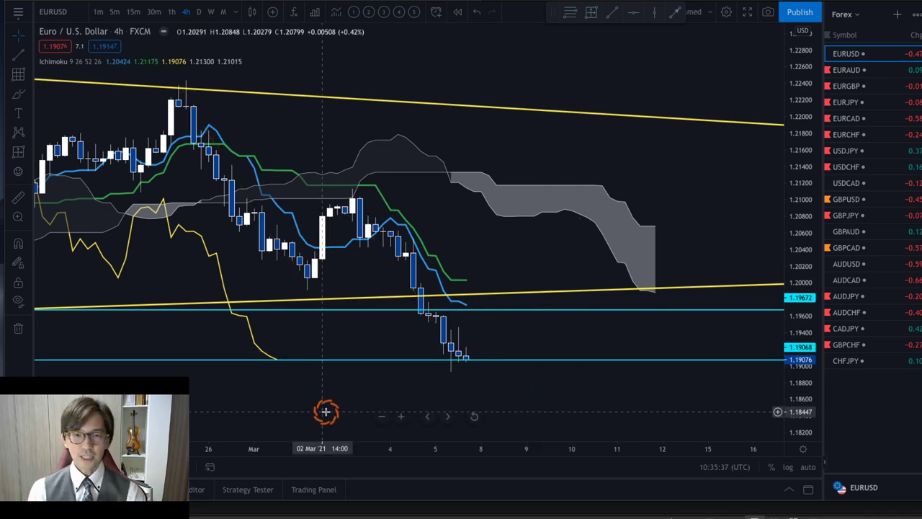
Circle the early-February low at the lower yellow trendline in red, and extend the visible 4-hour history back to October.
left_click_drag(192, 443, 630, 432)
mouse_move(457, 325)
left_mouse_down()
mouse_move(441, 305)
mouse_move(469, 329)
left_mouse_up()
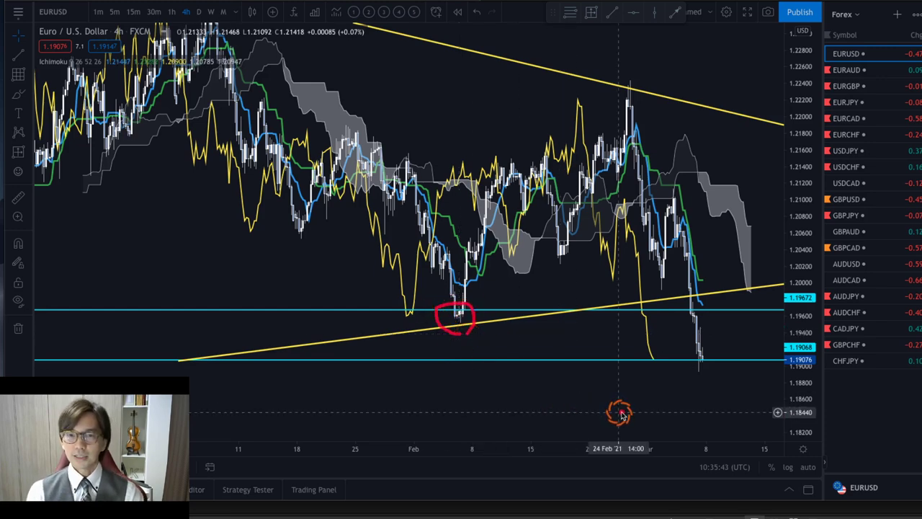
left_click_drag(440, 446, 634, 451)
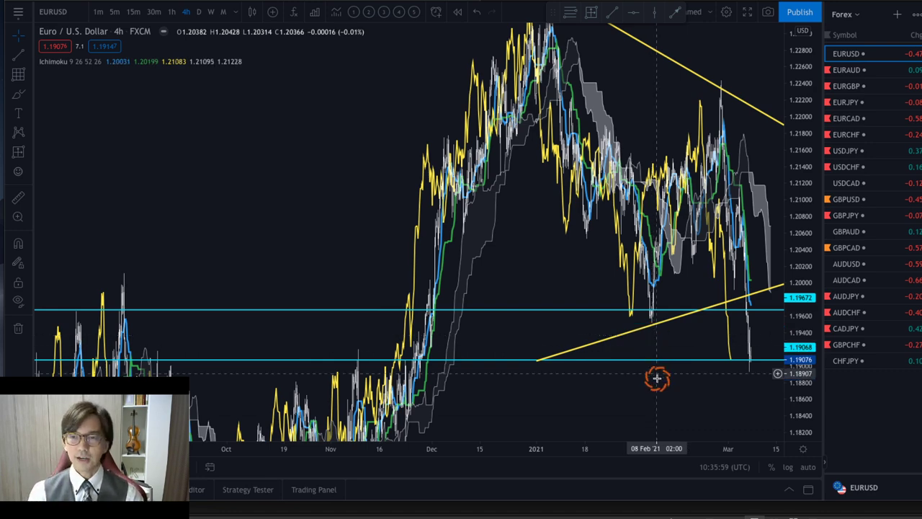
Draw a red path from the latest candles that rebounds briefly and falls below the lower cyan line.
left_click_drag(673, 444, 417, 428)
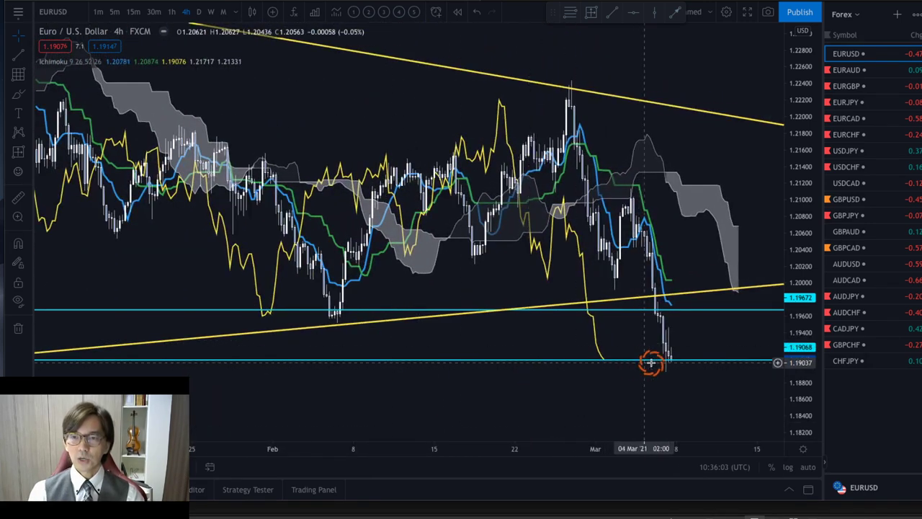
mouse_move(662, 361)
left_mouse_down()
mouse_move(696, 327)
mouse_move(744, 407)
mouse_move(753, 401)
mouse_move(724, 414)
left_mouse_up()
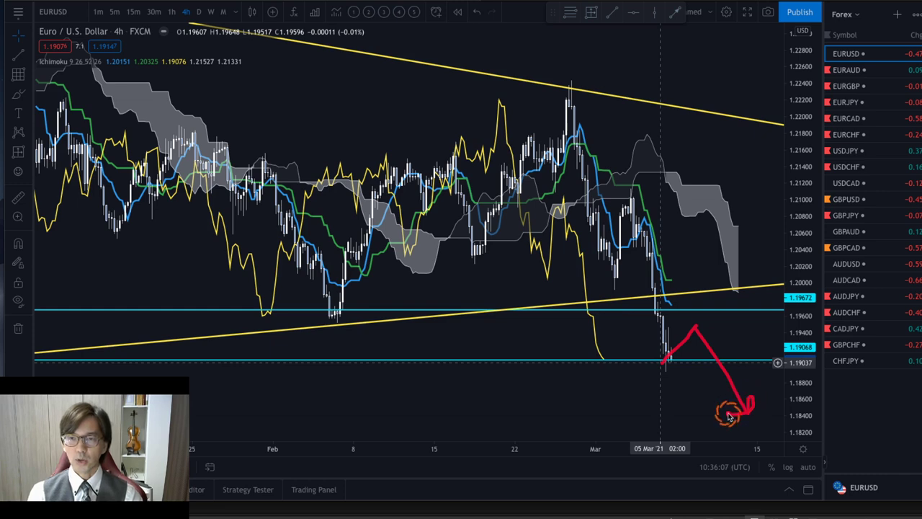
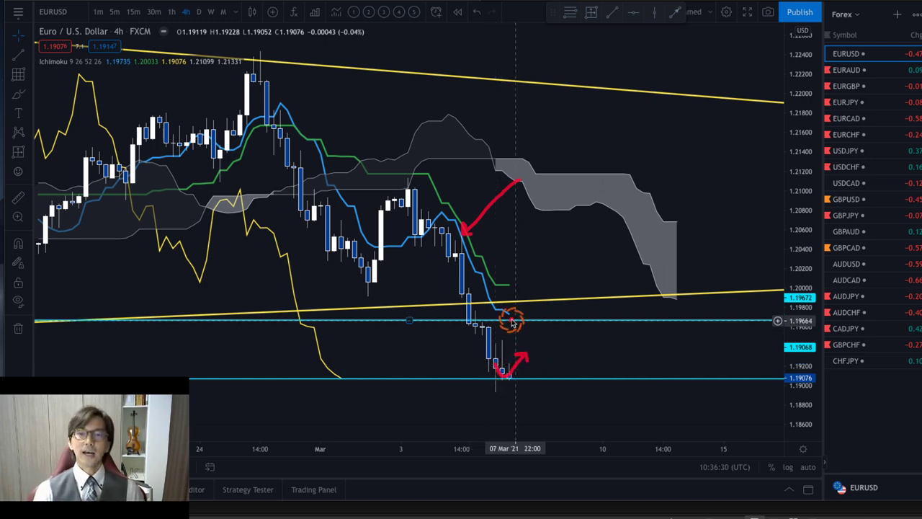
Project the Tenkan line downward in red, add falling and rising price arrows after the last candle, and clear all red markings.
mouse_move(506, 315)
left_mouse_down()
mouse_move(555, 376)
mouse_move(524, 353)
mouse_move(548, 395)
left_mouse_up()
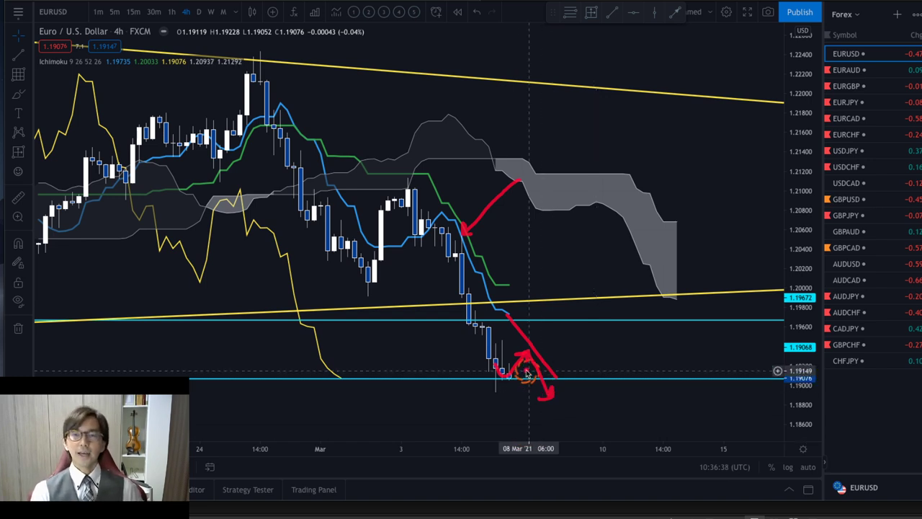
left_click_drag(513, 368, 546, 328)
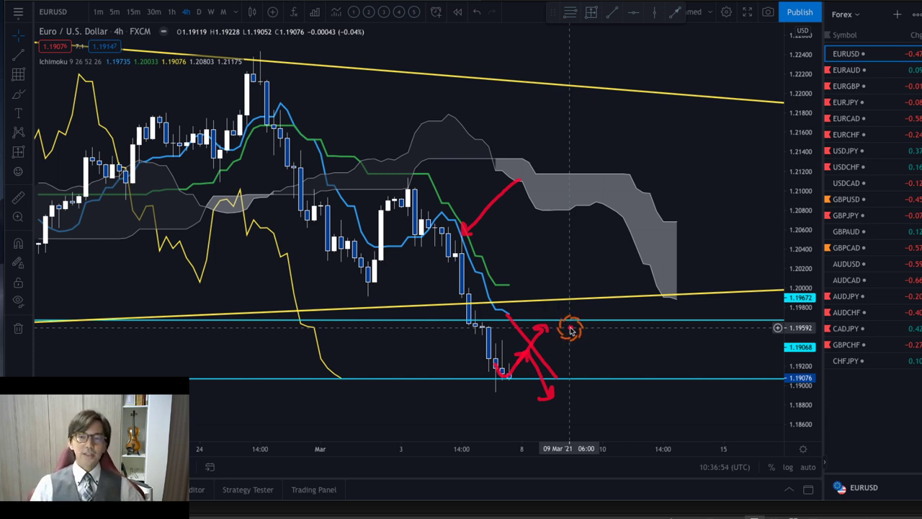
key("Escape")
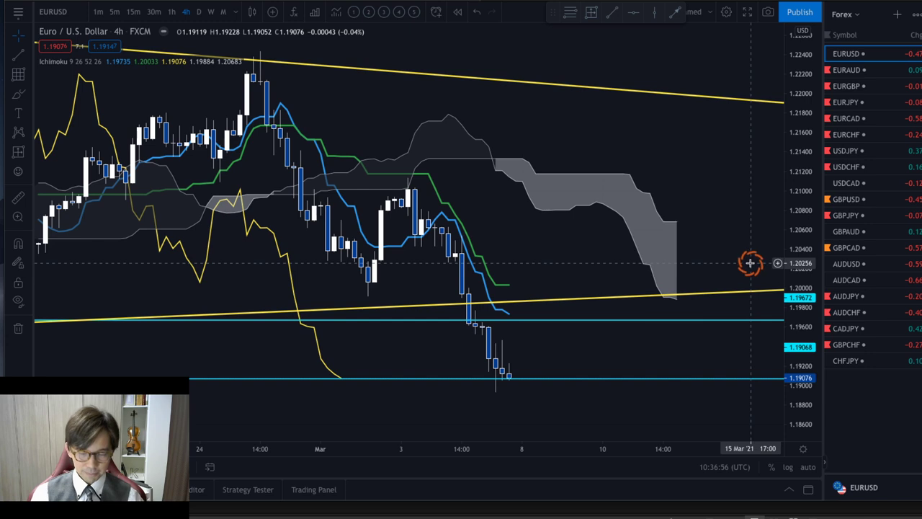
Draw falling red arrows beside both edges of the 4-hour future cloud and from the Kijun line's end, and clear them.
left_click_drag(698, 209, 729, 234)
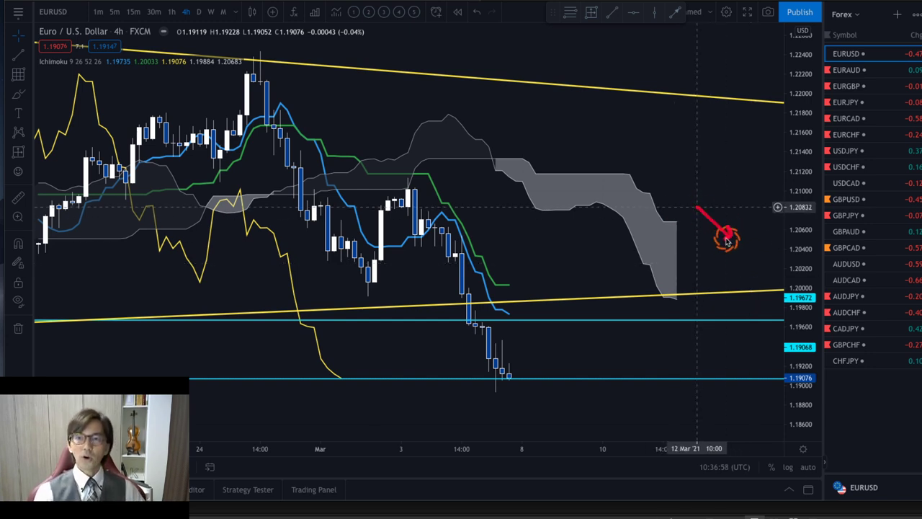
left_click_drag(666, 313, 709, 339)
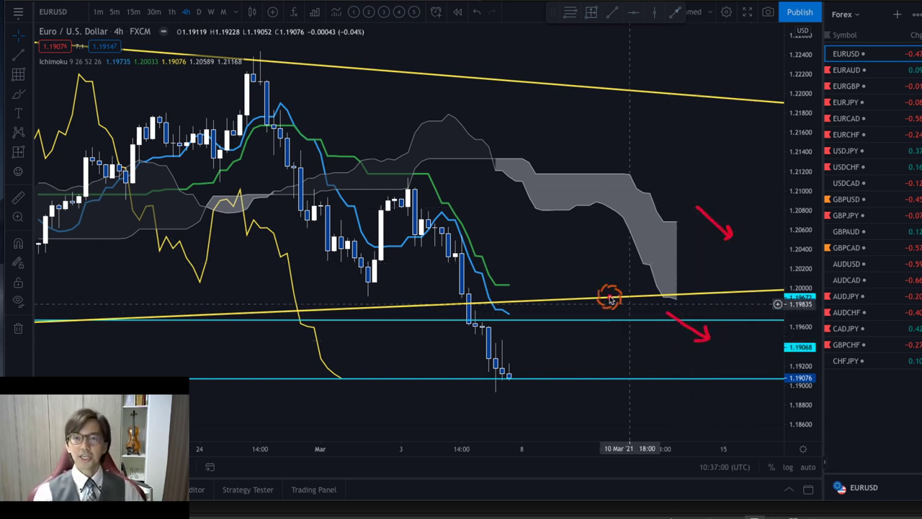
left_click_drag(505, 285, 554, 333)
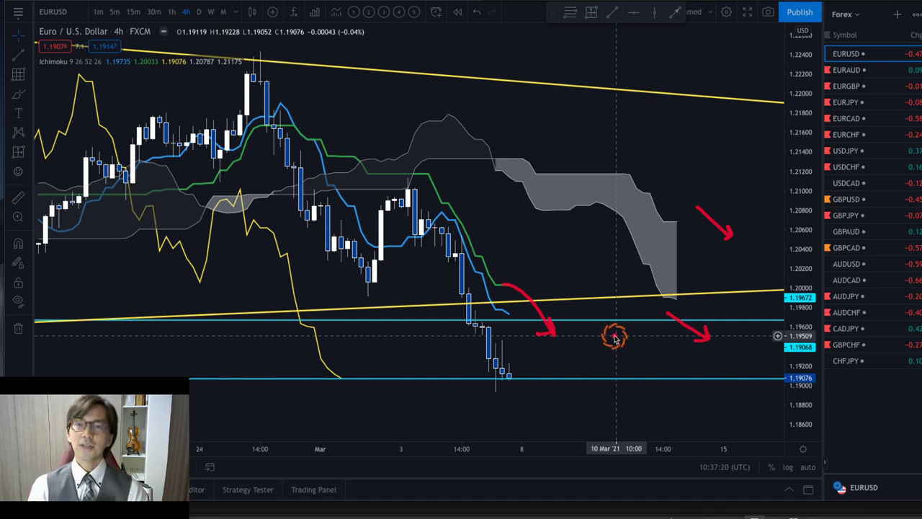
key("Escape")
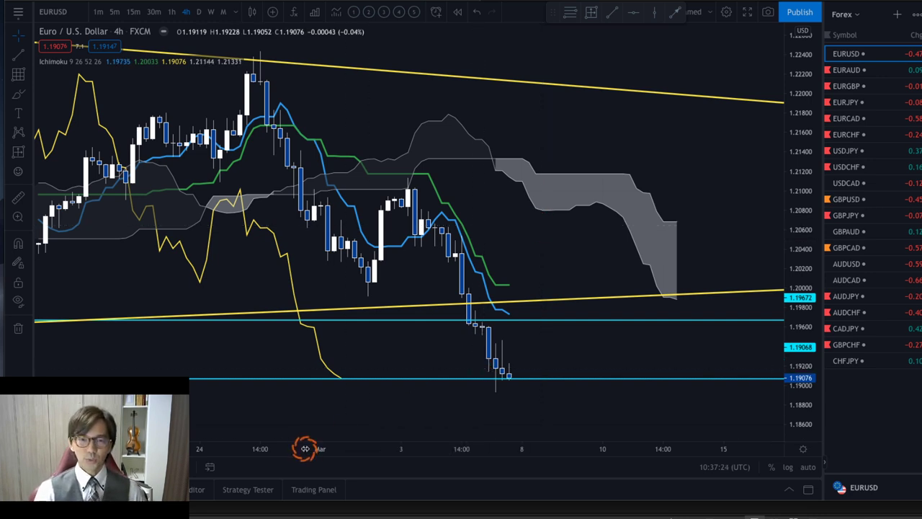
Set the EURUSD chart to the daily timeframe and compress the price scale so both yellow trendlines fit in view.
left_click_drag(305, 448, 418, 448)
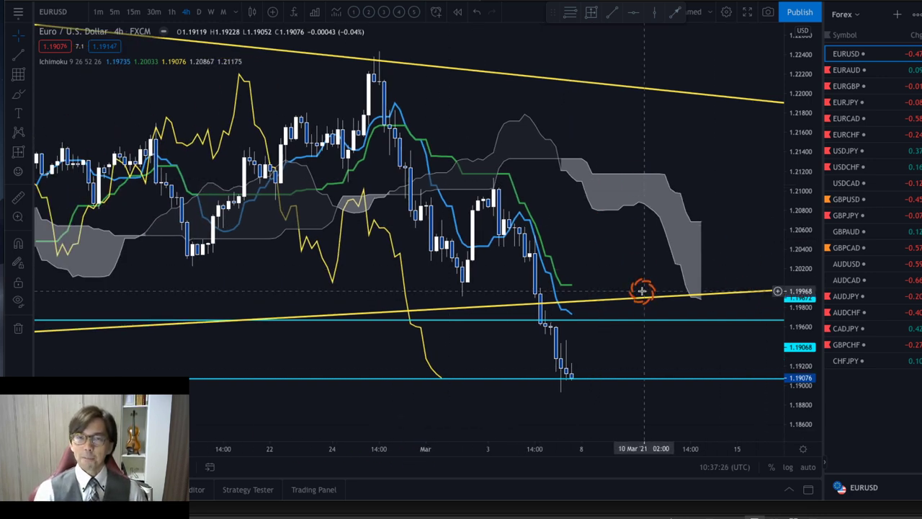
left_click_drag(540, 206, 491, 206)
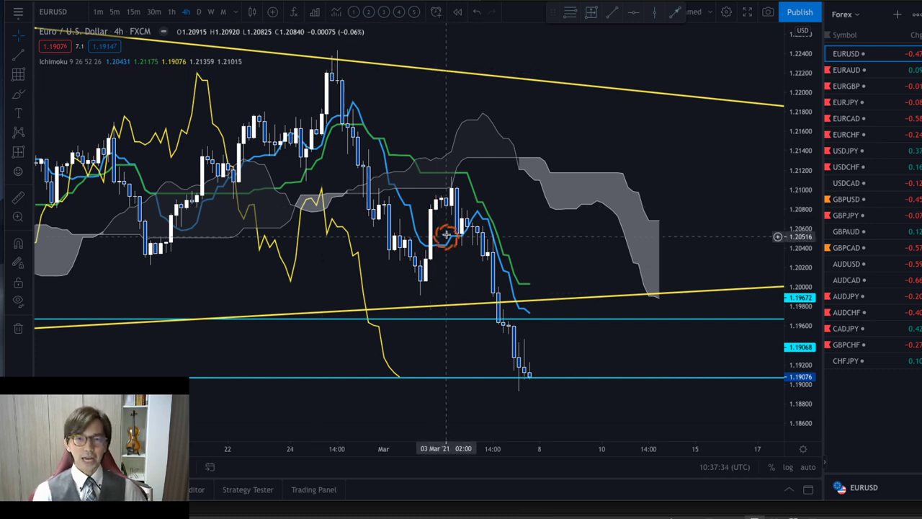
left_click(198, 13)
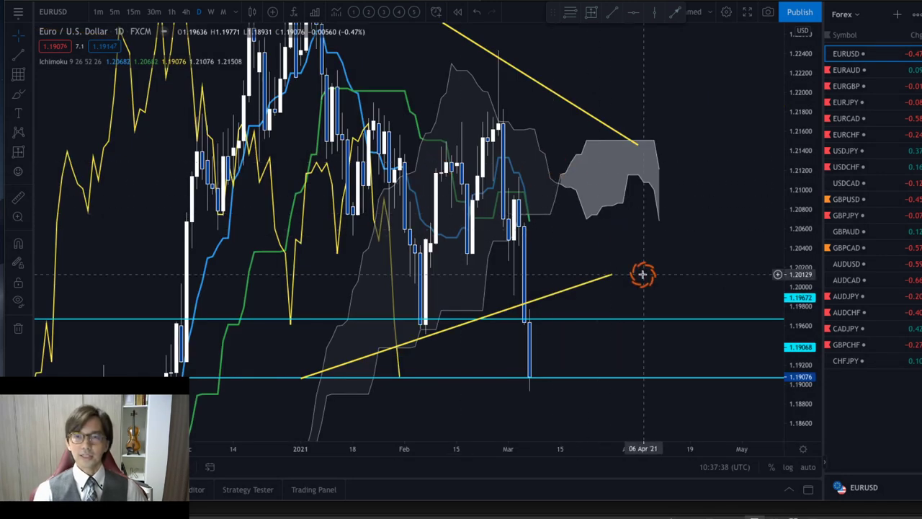
left_click_drag(802, 130, 804, 284)
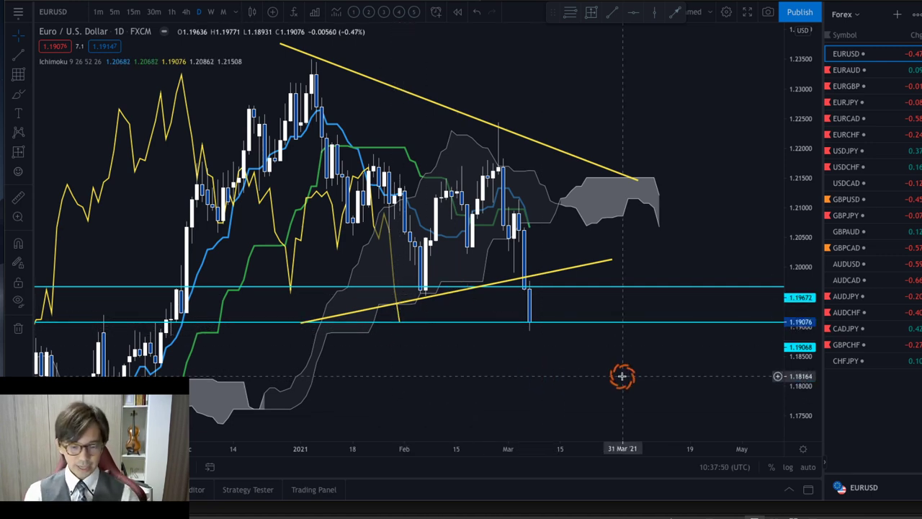
Draw a direct falling arrow and a rebound-then-fall arrow in red from the latest daily candle, and clear them.
left_click_drag(529, 311, 554, 353)
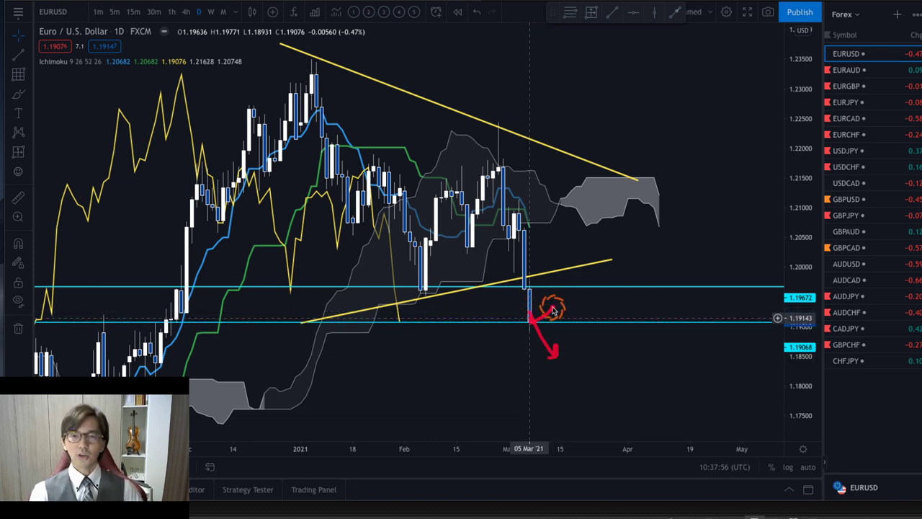
mouse_move(552, 310)
left_mouse_down()
mouse_move(582, 343)
mouse_move(569, 344)
left_mouse_up()
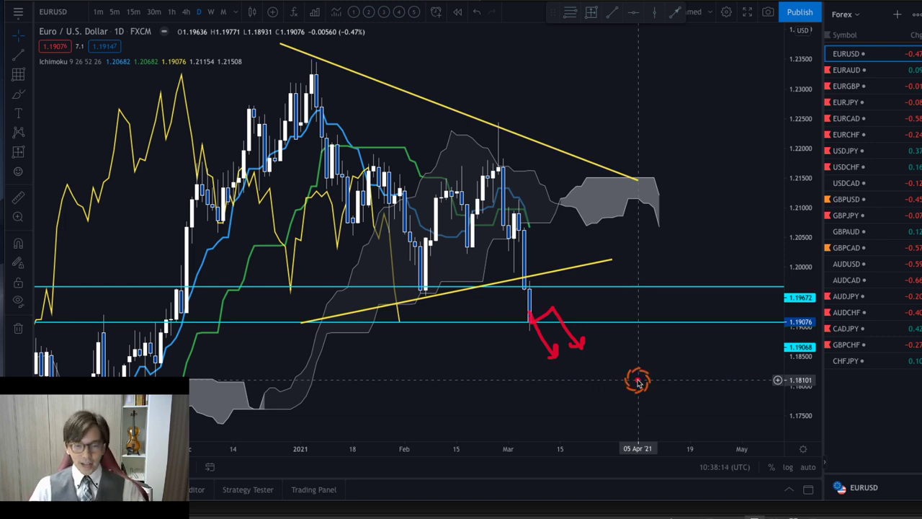
key("Escape")
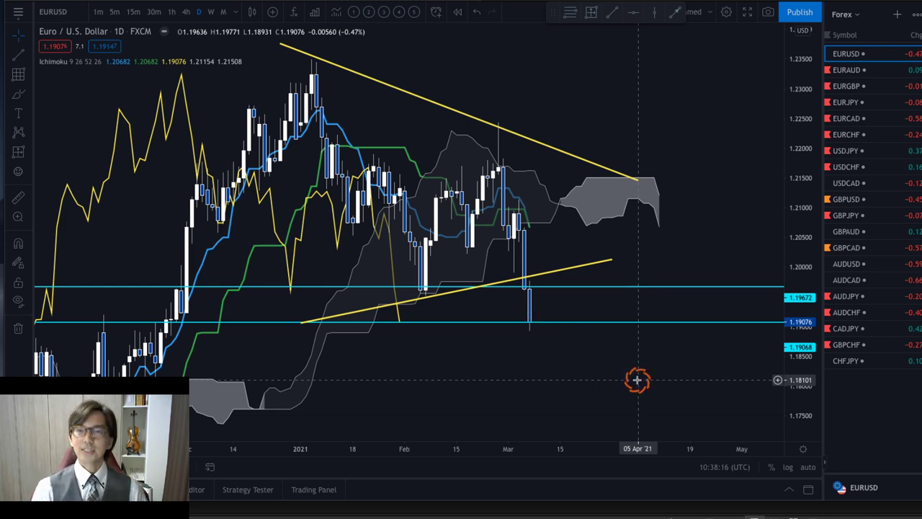